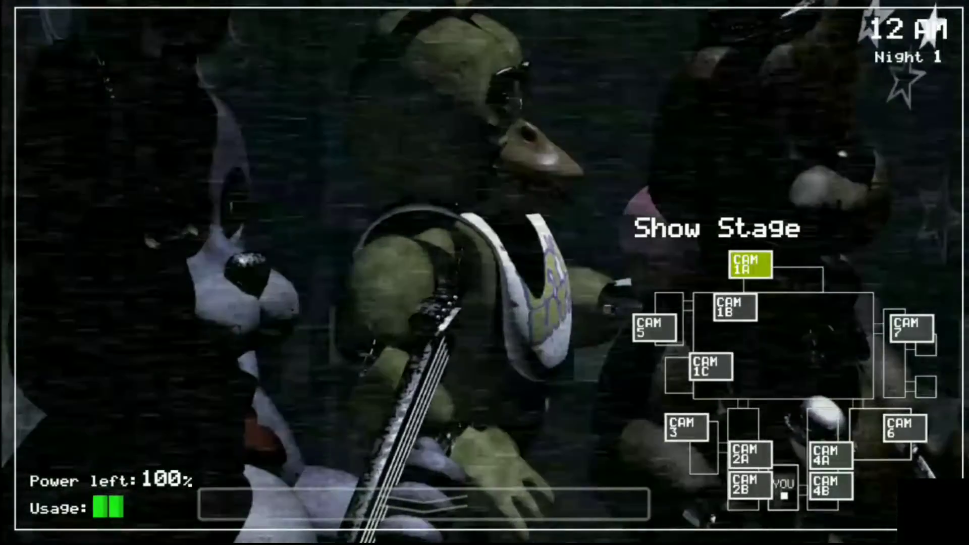
# - View Pirate Cove (CAM 1C), then the kitchen (CAM 6), on the security feed
pyautogui.click(711, 367)
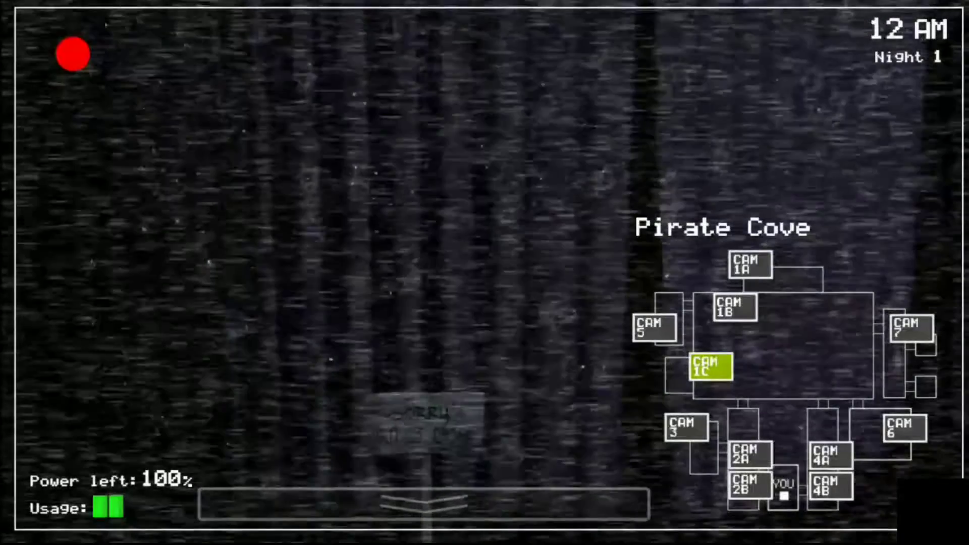
pyautogui.click(904, 427)
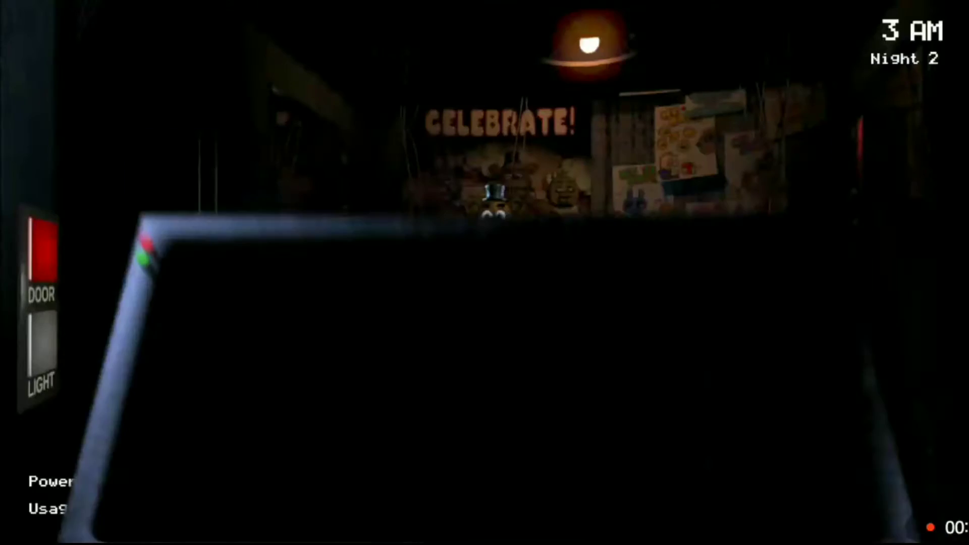
# - Switch off the left doorway light and shut the left door
pyautogui.click(42, 250)
pyautogui.click(42, 345)
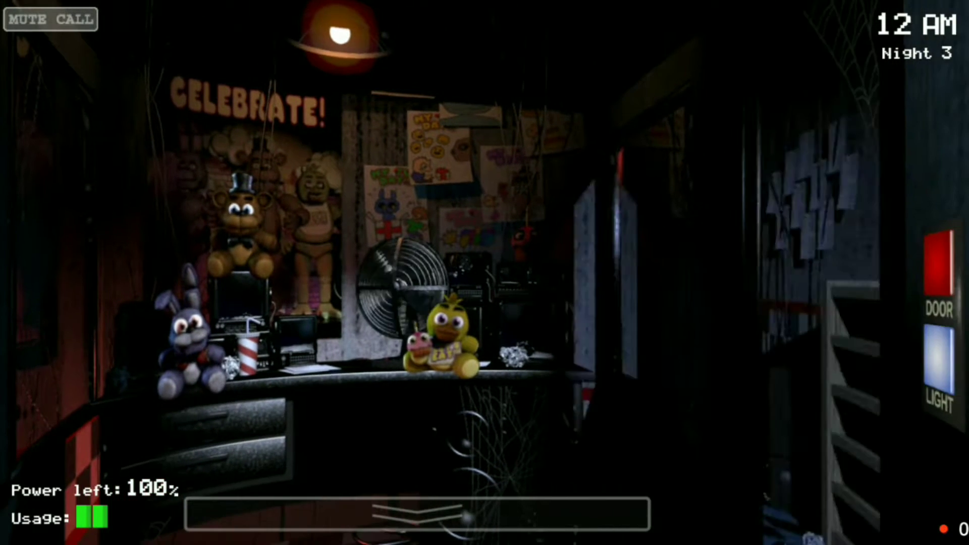
# - Check the right hallway with its light, then bring up Pirate Cove on the cameras
pyautogui.click(939, 360)
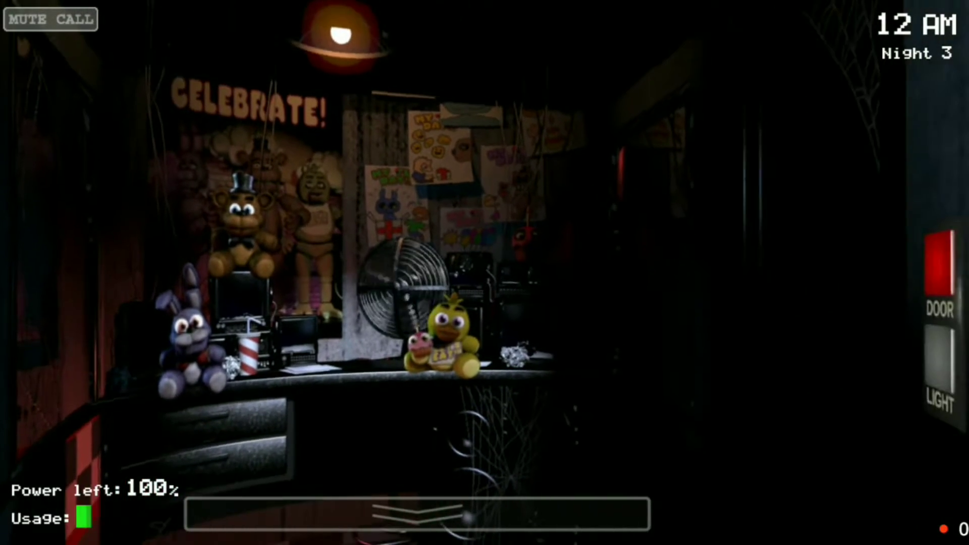
pyautogui.click(940, 362)
pyautogui.click(416, 515)
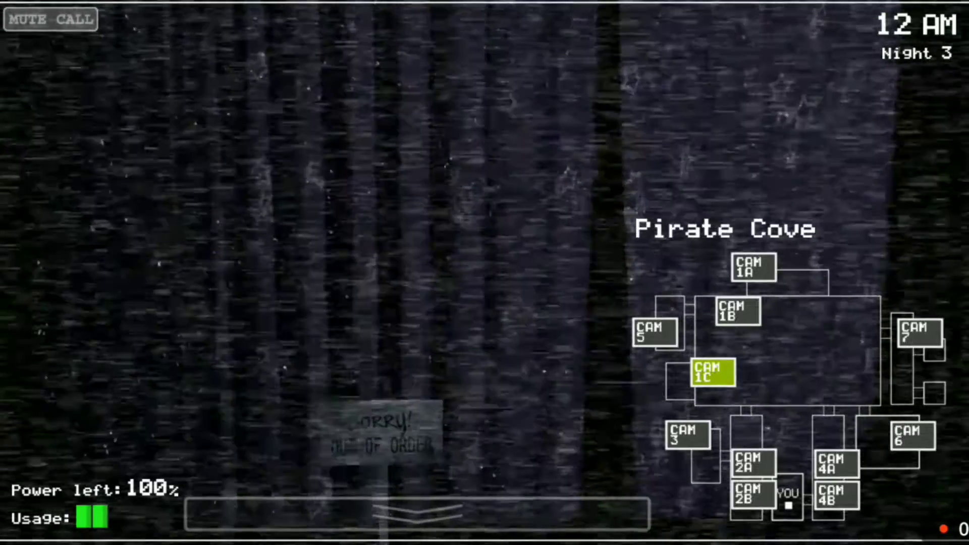
# - Sweep the kitchen, East Hall, East Hall corner, restrooms, dining area and kitchen feeds, then lower the monitor
pyautogui.click(912, 435)
pyautogui.click(835, 464)
pyautogui.click(835, 496)
pyautogui.click(919, 331)
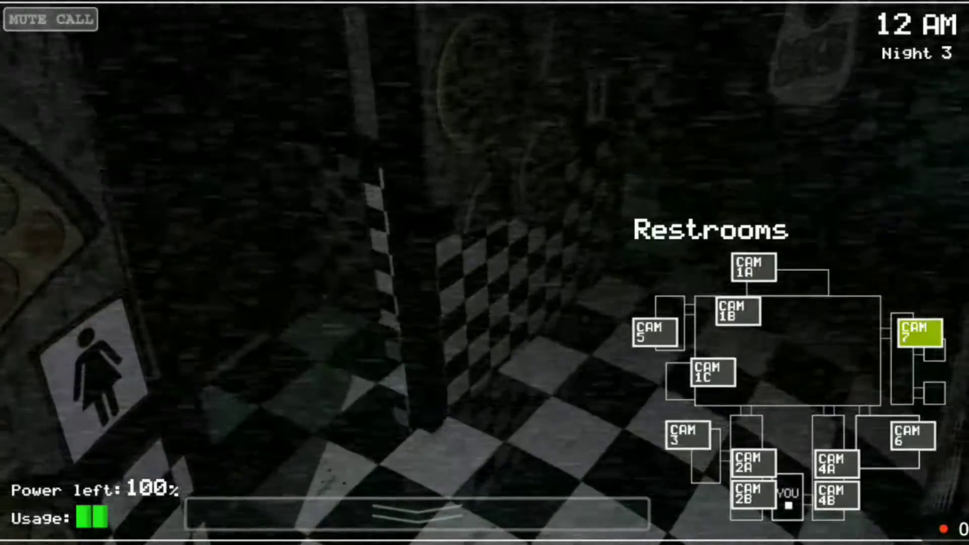
pyautogui.click(737, 312)
pyautogui.click(913, 436)
pyautogui.click(416, 515)
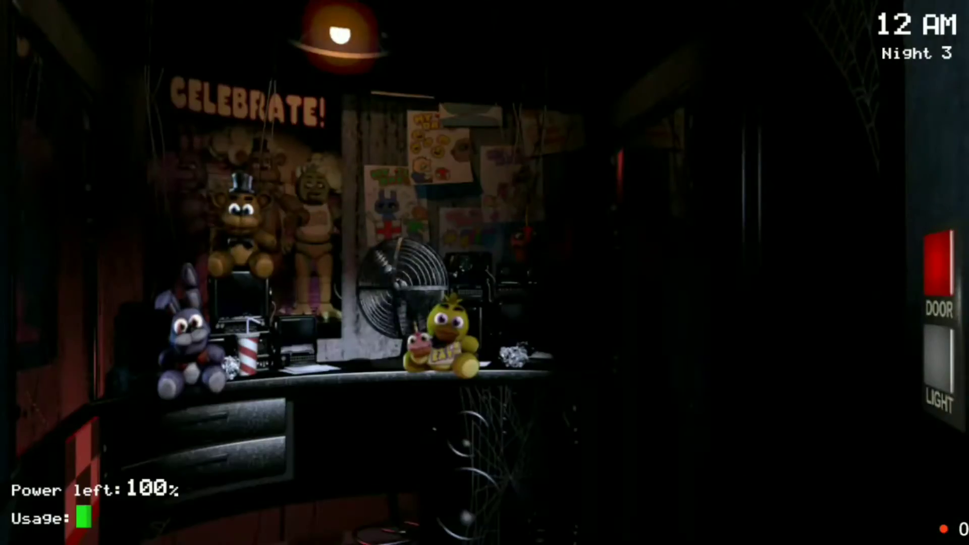
pyautogui.click(417, 515)
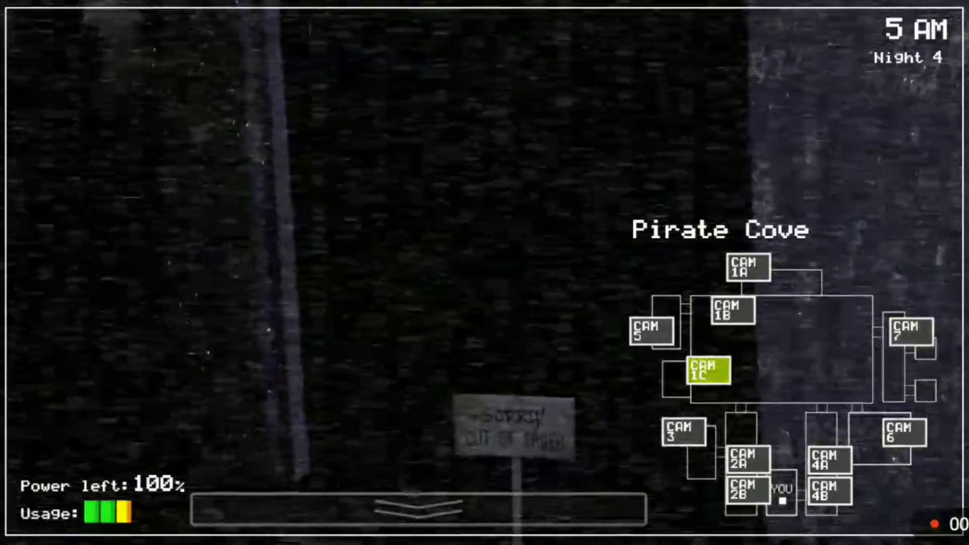
# - Check Pirate Cove, then light the left doorway and shut the door on Bonnie
pyautogui.click(417, 508)
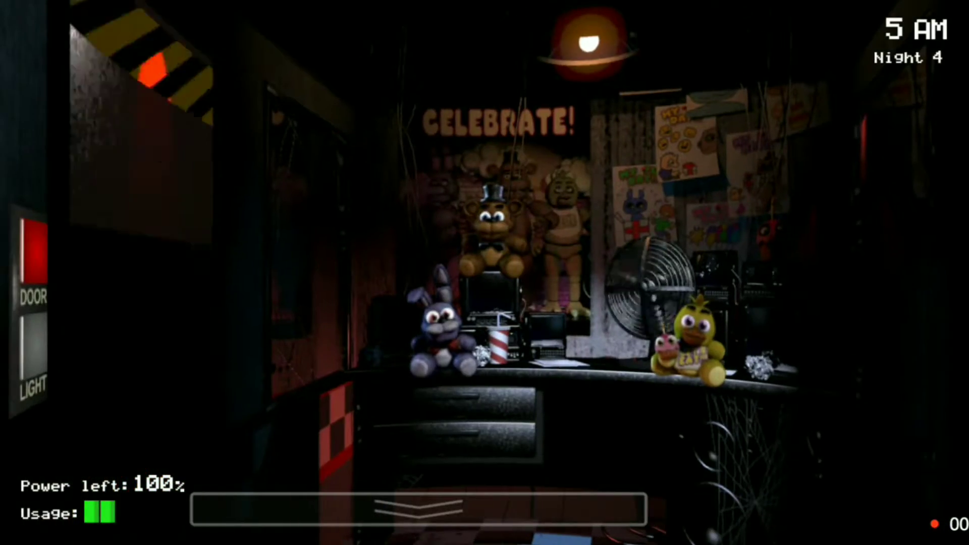
pyautogui.click(30, 337)
pyautogui.click(30, 228)
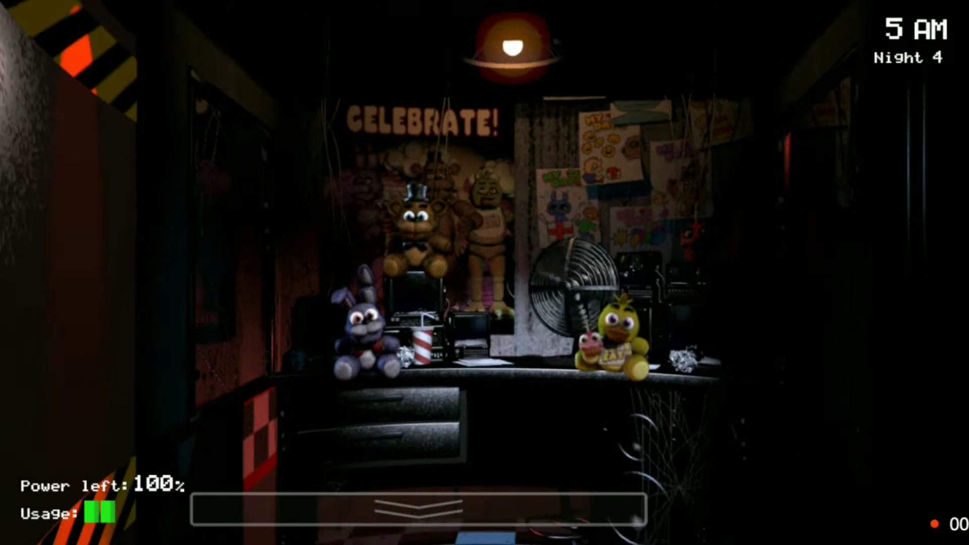
# - Reopen the left door, recheck the doorway with the light, and switch the light off
pyautogui.click(33, 250)
pyautogui.click(32, 348)
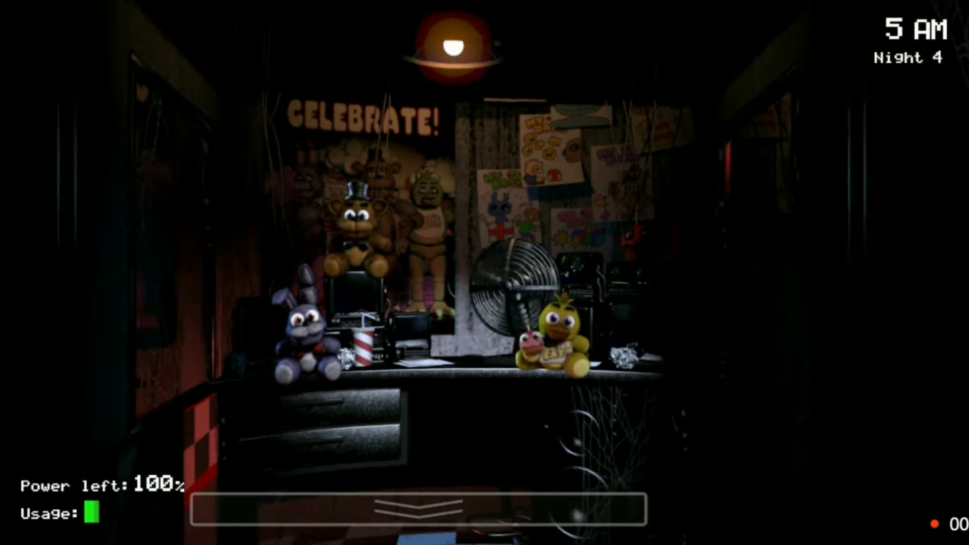
pyautogui.click(930, 356)
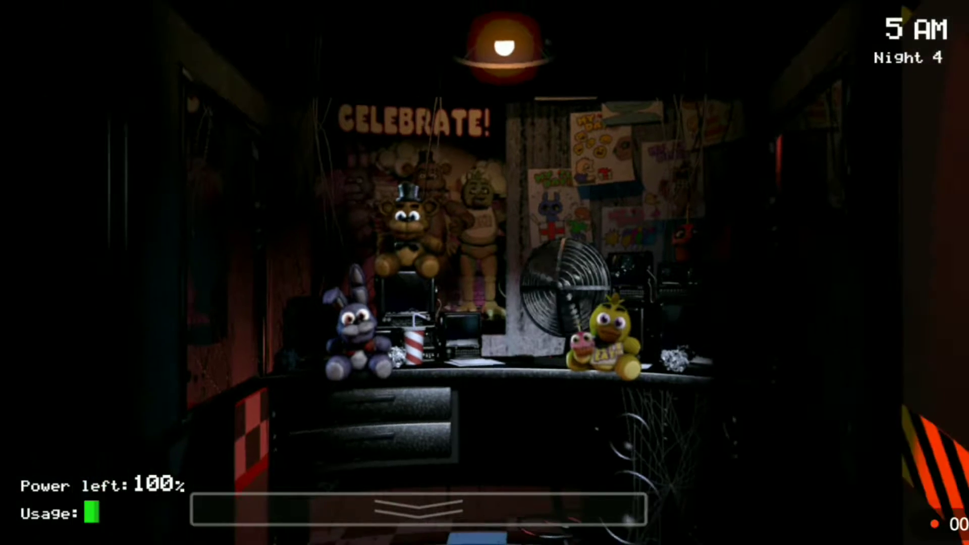